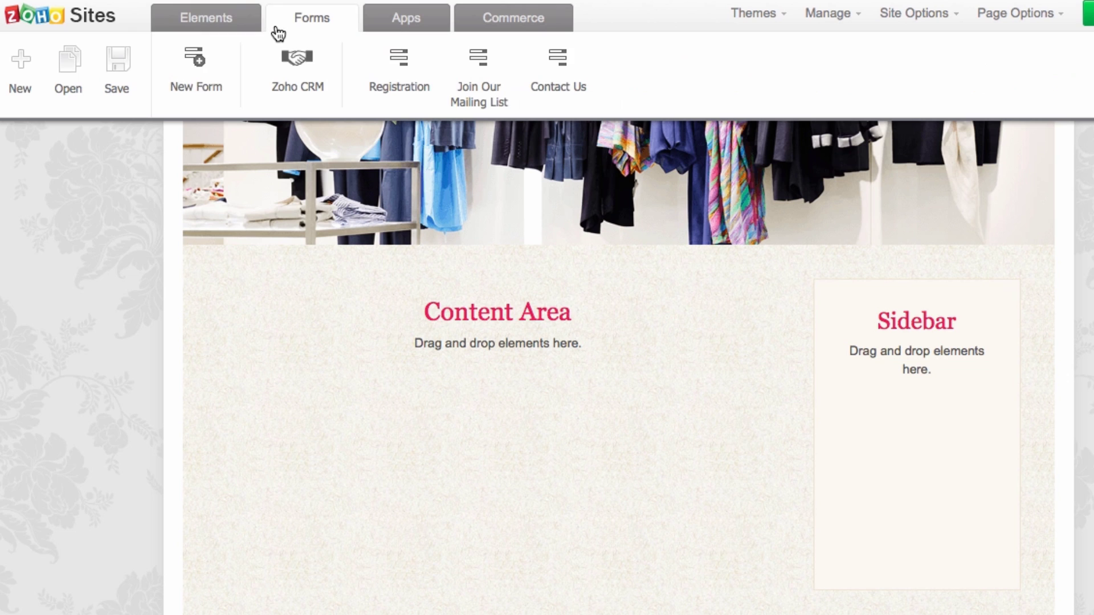
- Create a new build-your-own form named Contact Us, opening the empty form builder
click(207, 86)
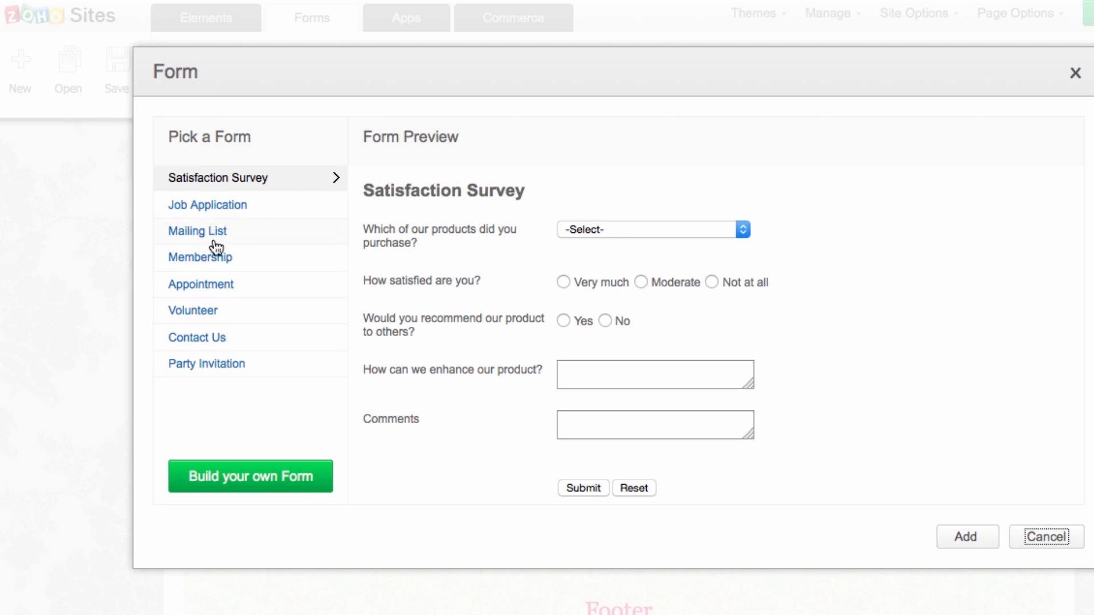
click(273, 486)
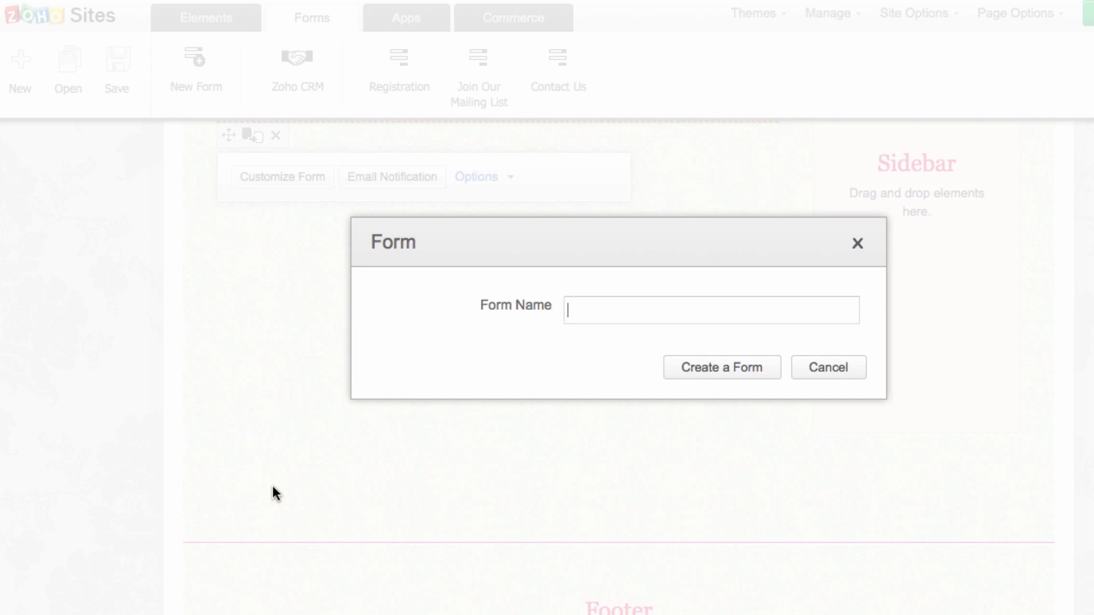
text(Conta)
text(ct Us)
click(687, 376)
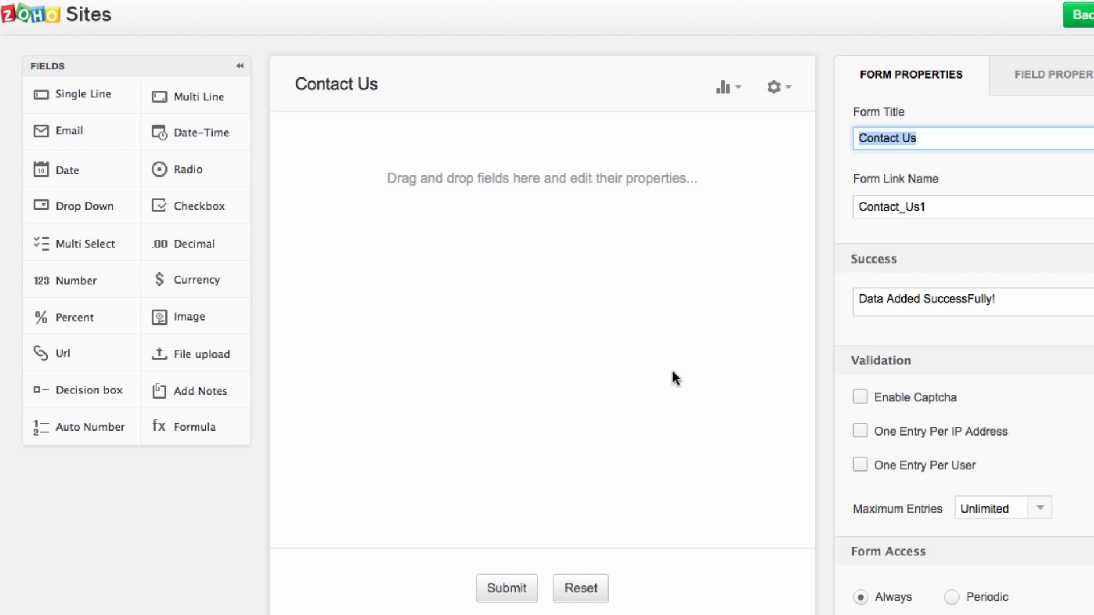
- Add First Name, Last Name, Email and Message fields to the form and save the changes
drag(32, 96, 379, 182)
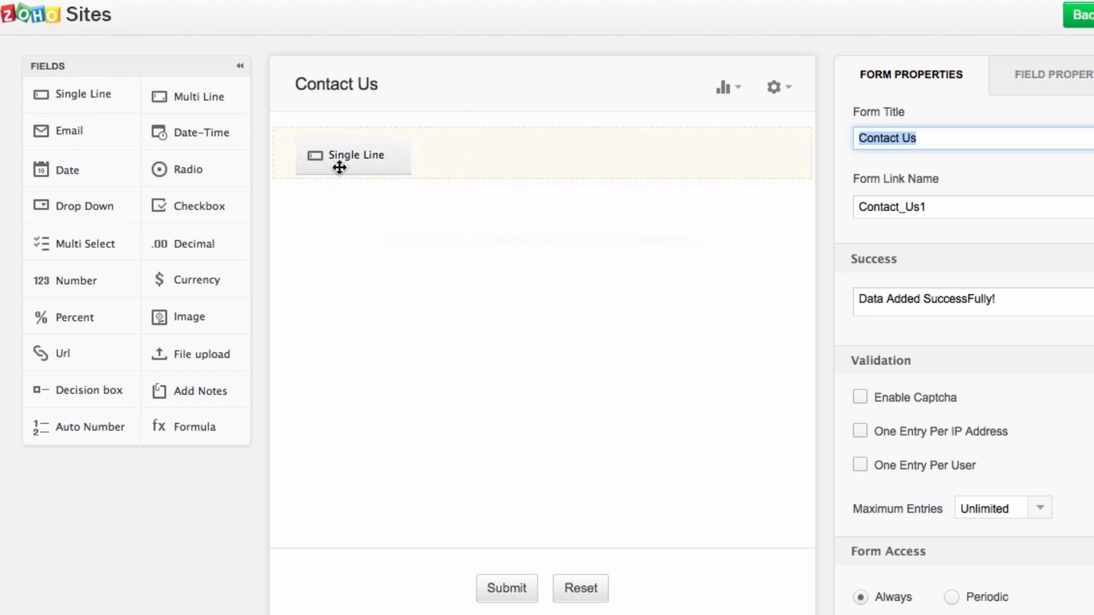
text(Fi)
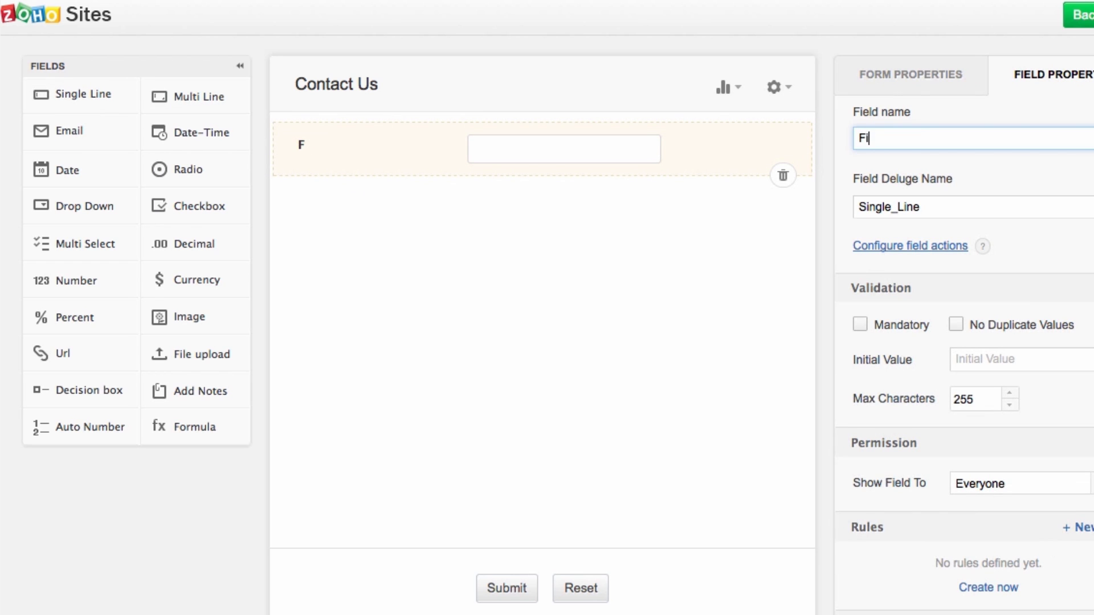
text(rst Name)
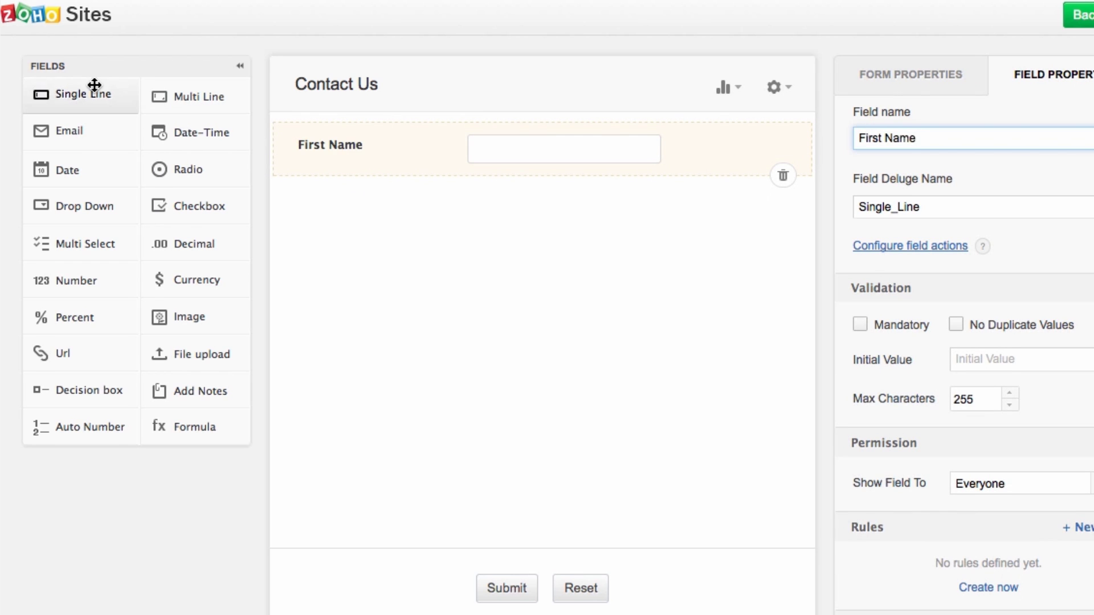
drag(69, 130, 420, 207)
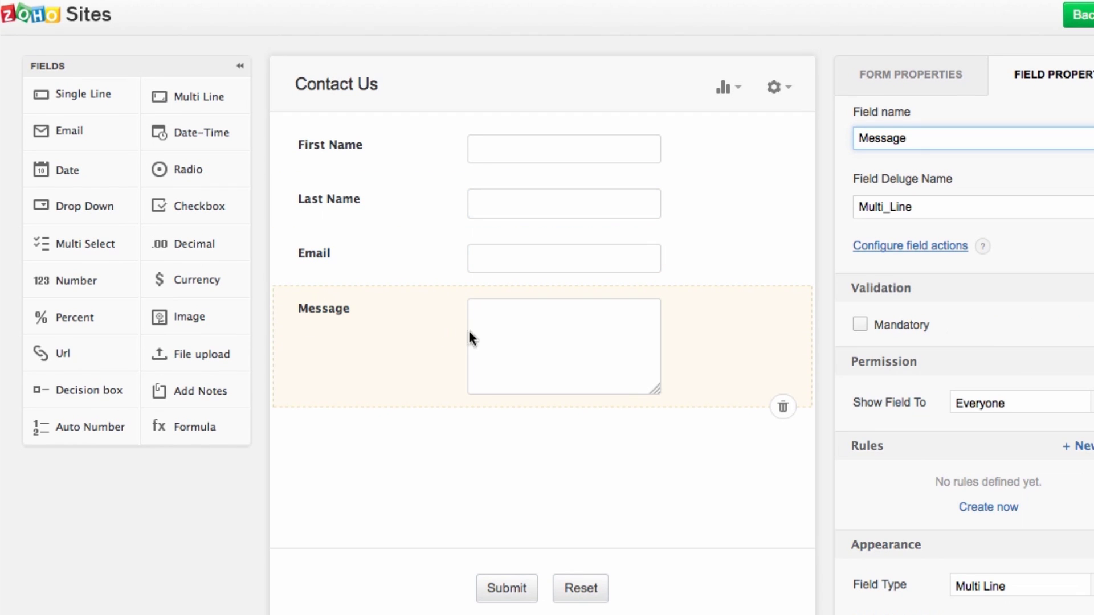
click(779, 410)
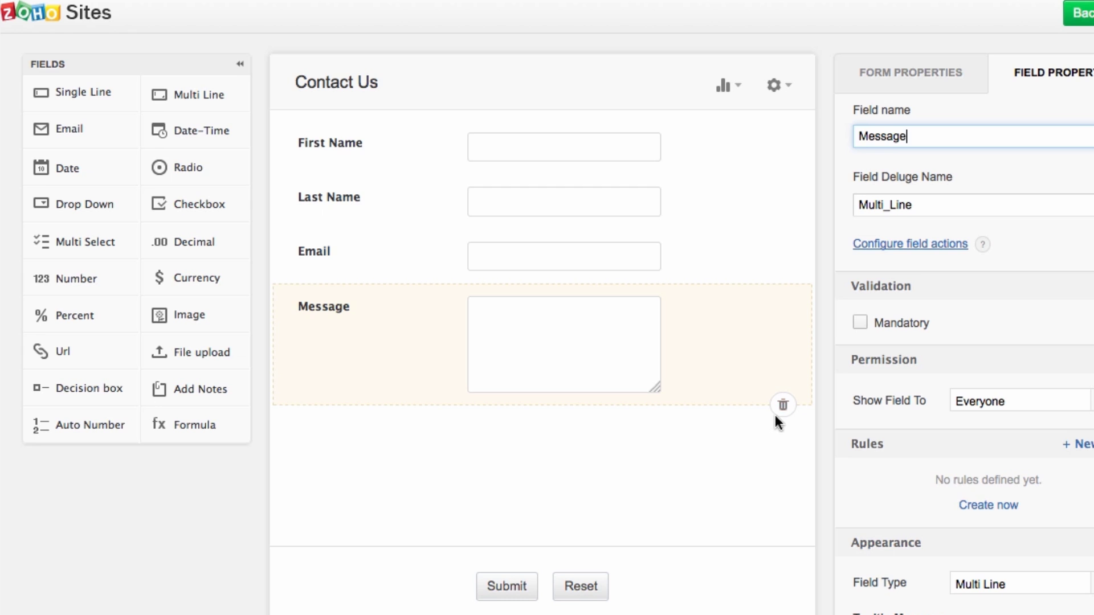
- In Form Properties, enable captcha and limit to one entry per IP address and per user
click(855, 87)
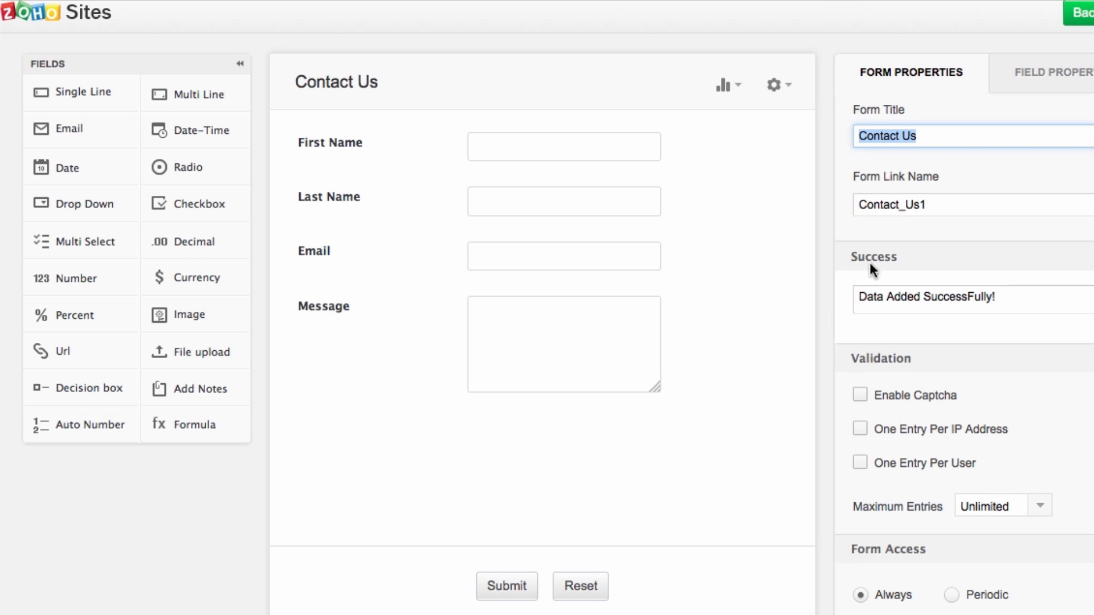
click(860, 394)
click(860, 429)
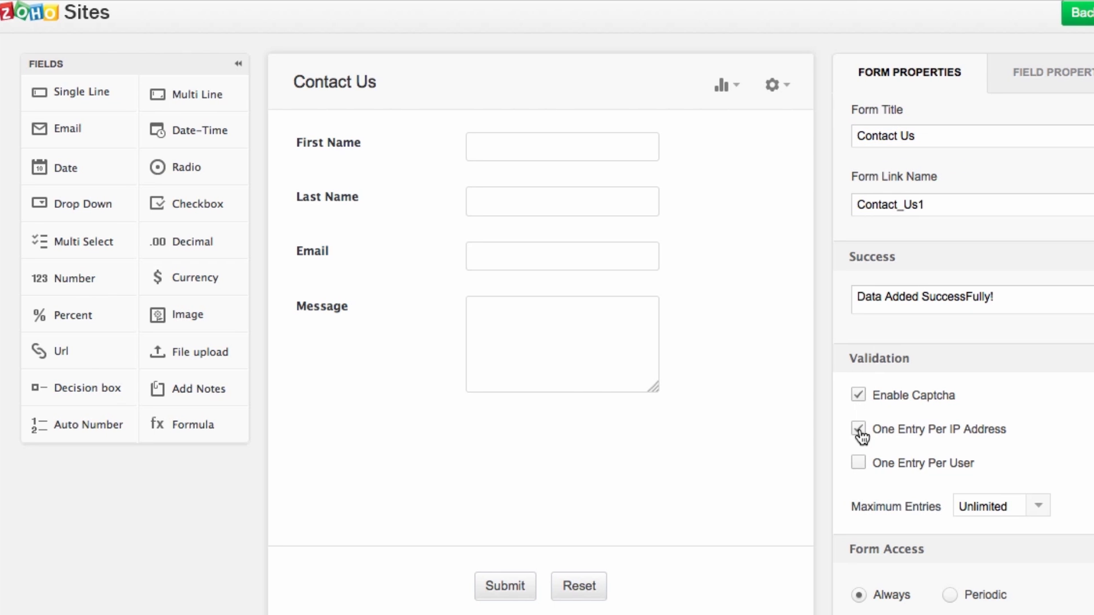
click(859, 466)
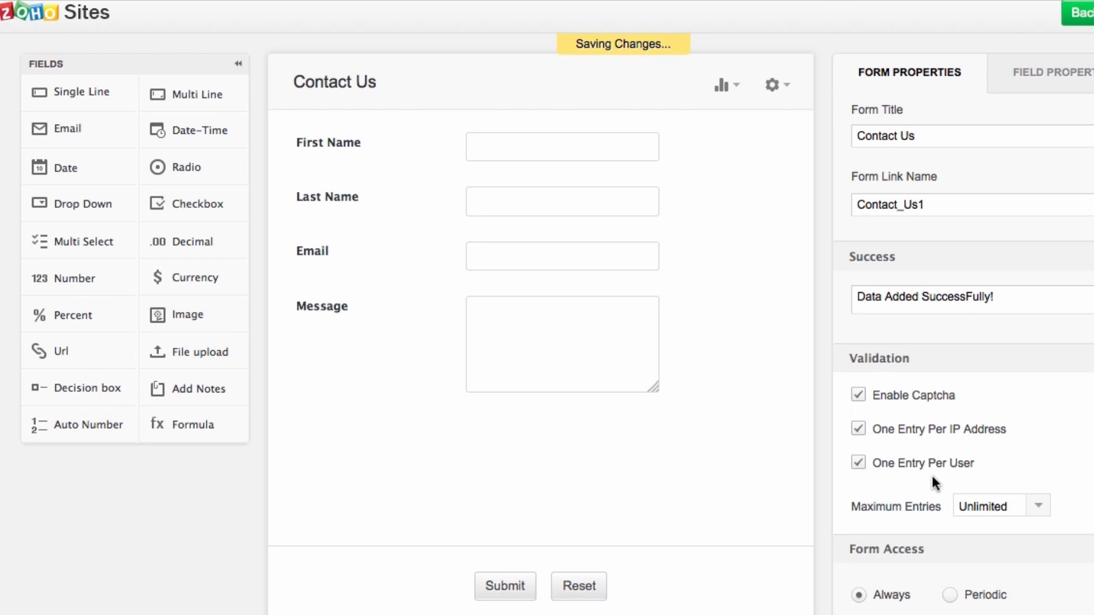
- Keep maximum entries unlimited and restrict form access to a set period
click(1035, 509)
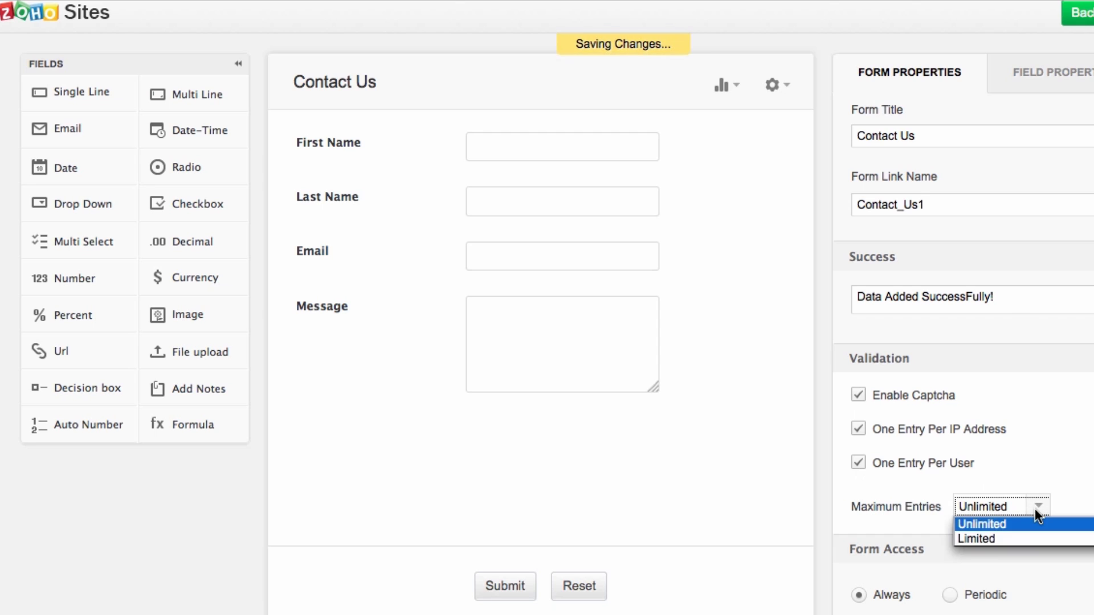
click(997, 561)
click(951, 596)
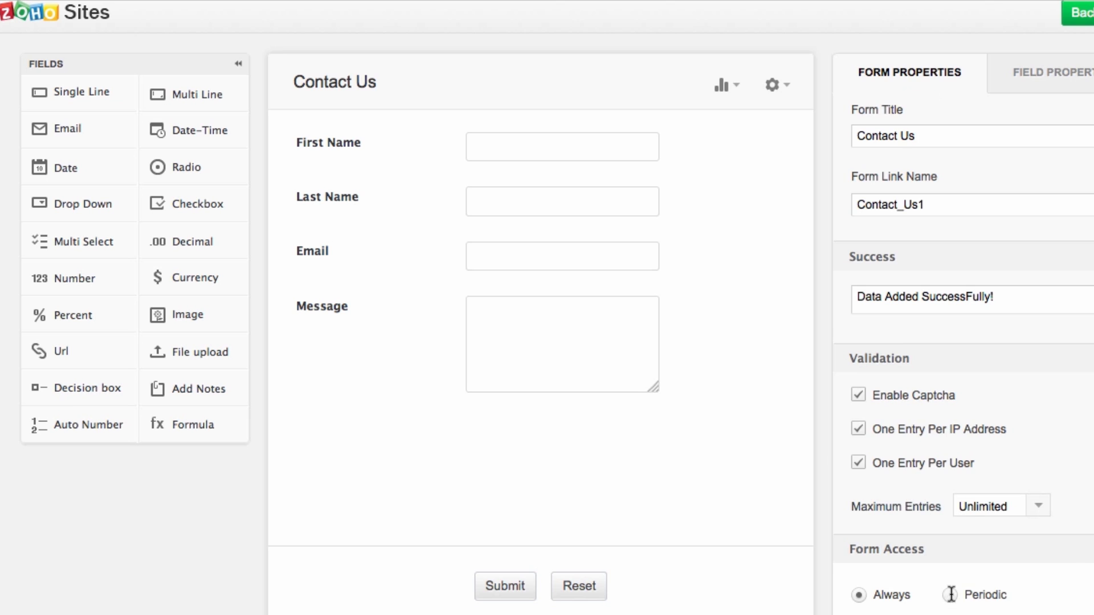
scroll(951, 595, down, 2)
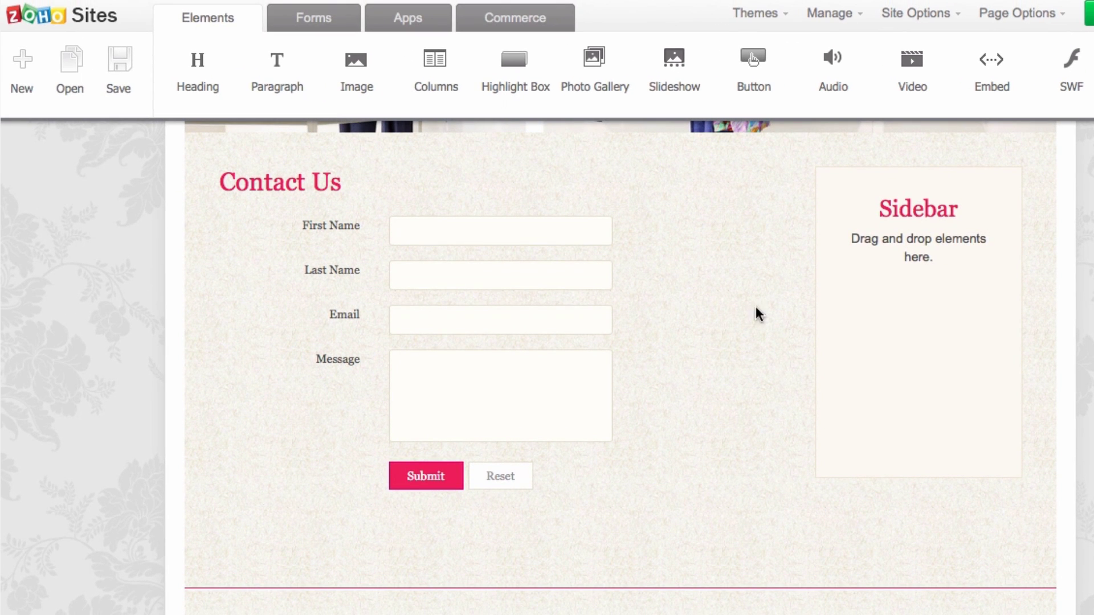
- Select the Contact Us form placed on the page in the site builder
click(689, 308)
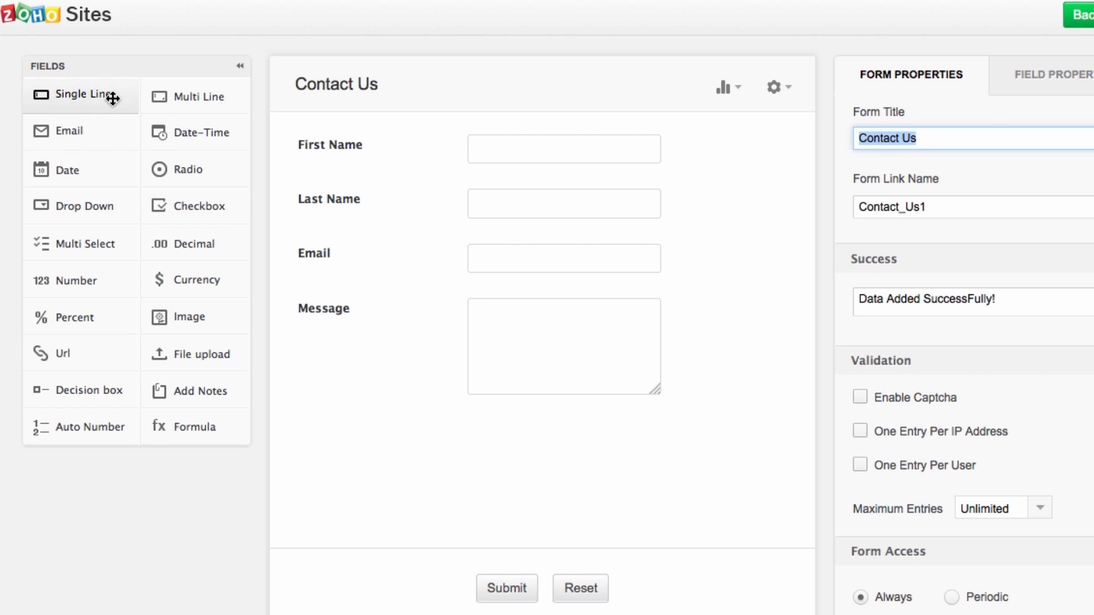
- Insert a Phone field between Last Name and Email, then view the Contact Us report settings
drag(112, 98, 513, 257)
text(P)
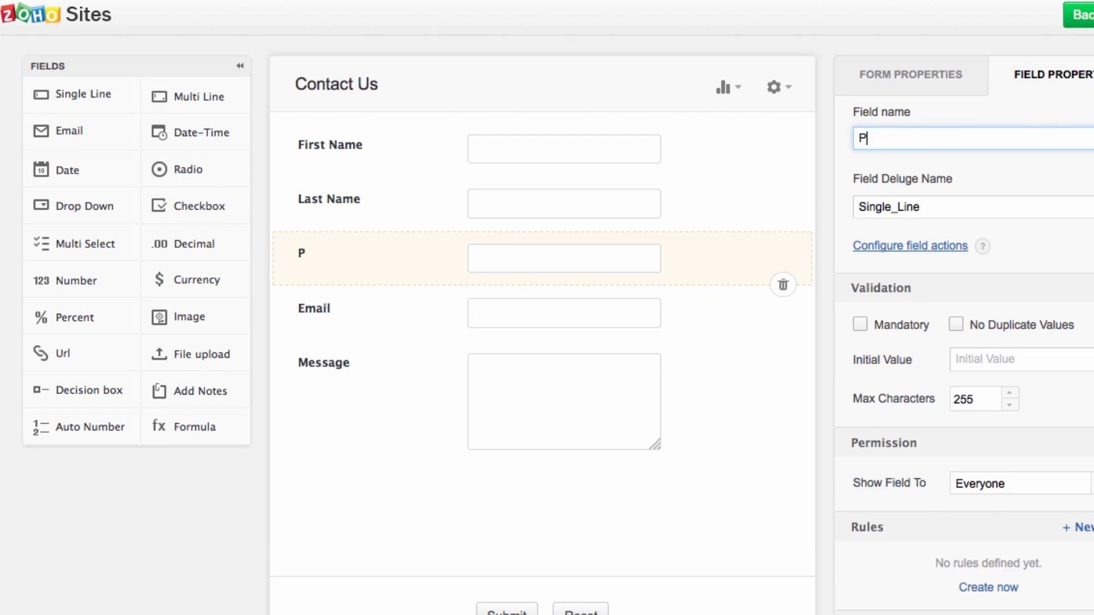
text(hone)
click(727, 90)
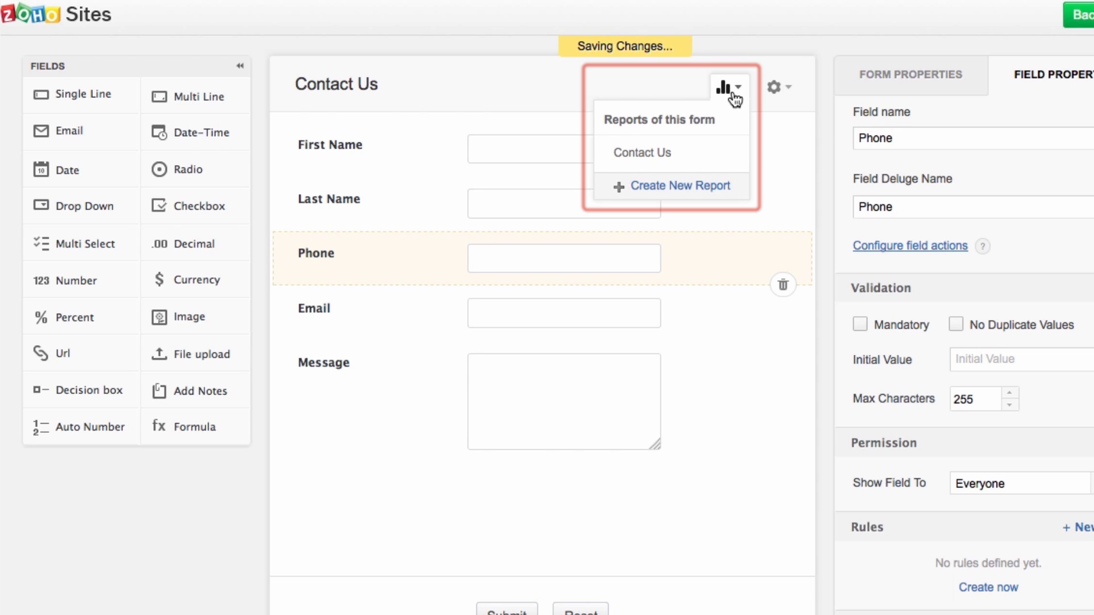
click(725, 151)
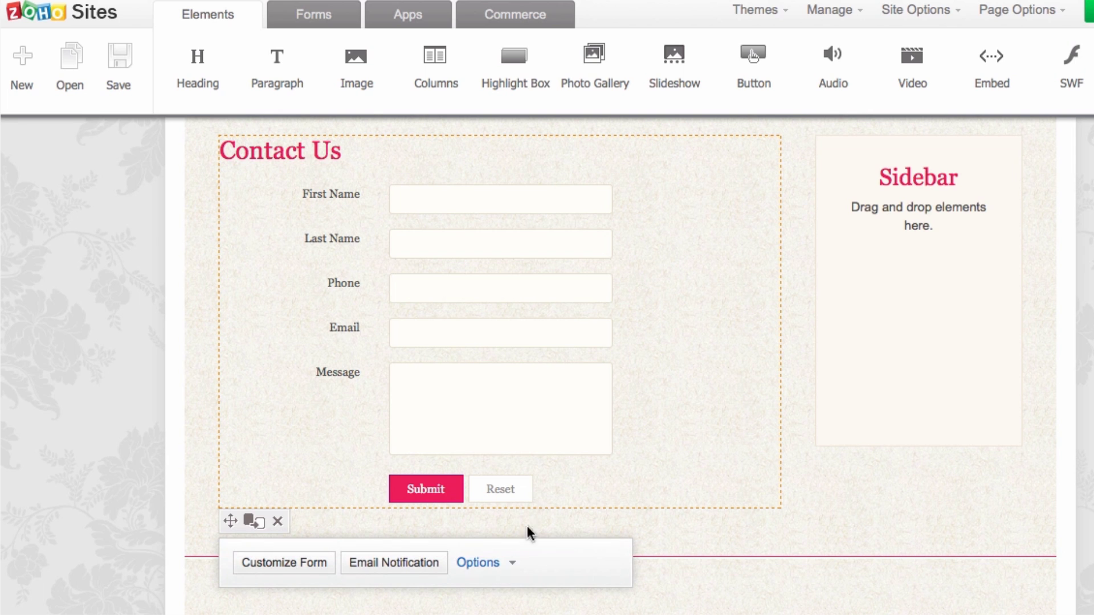
- View the Contact Us form's submitted data and export choices, then reach the Manage menu
click(509, 565)
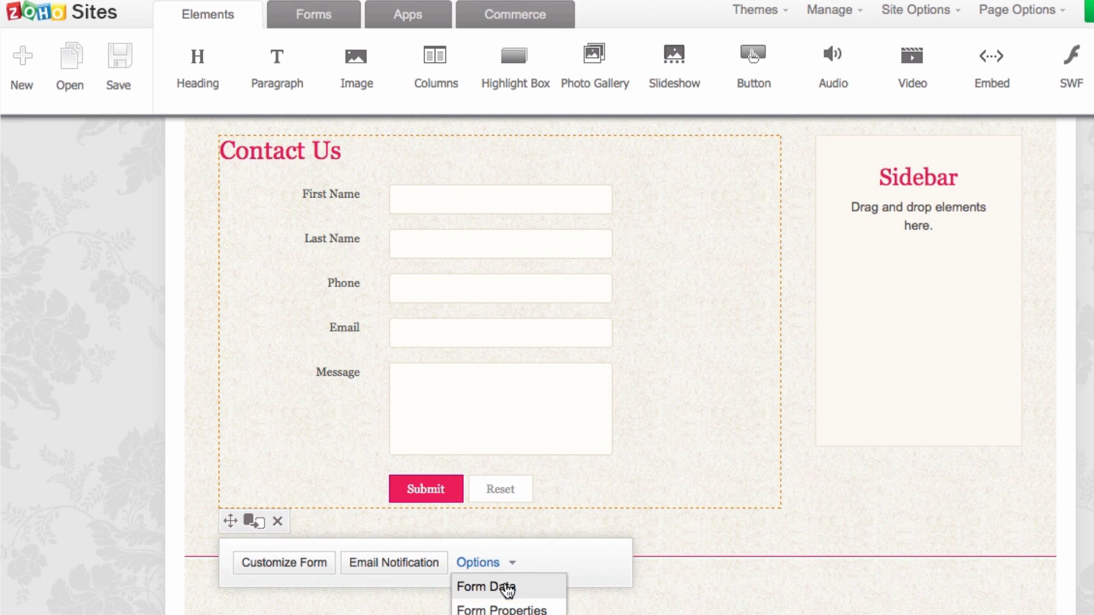
click(486, 588)
click(886, 206)
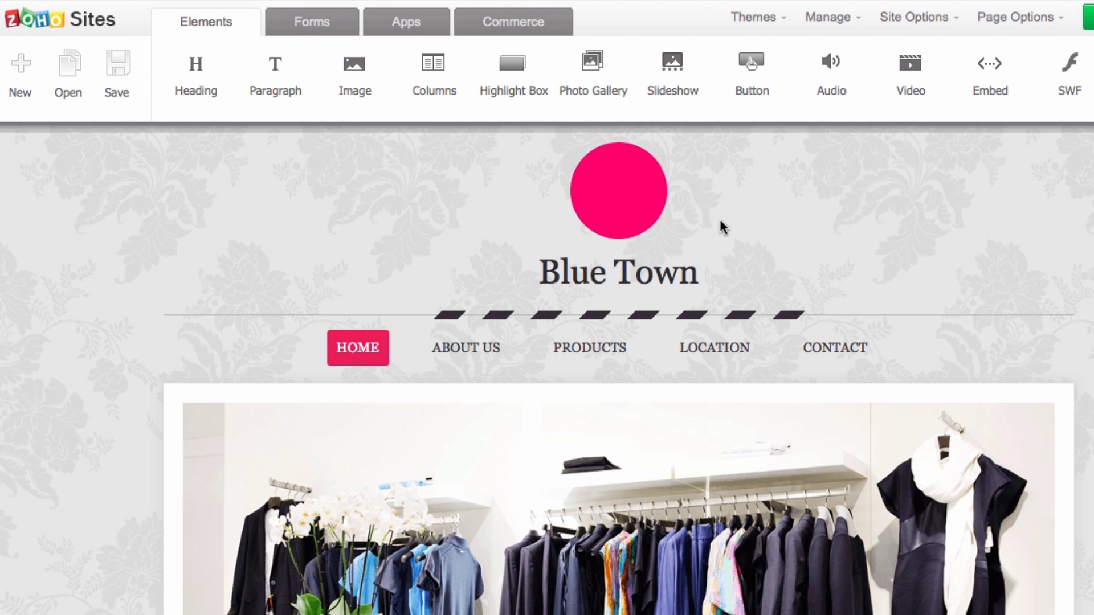
click(812, 24)
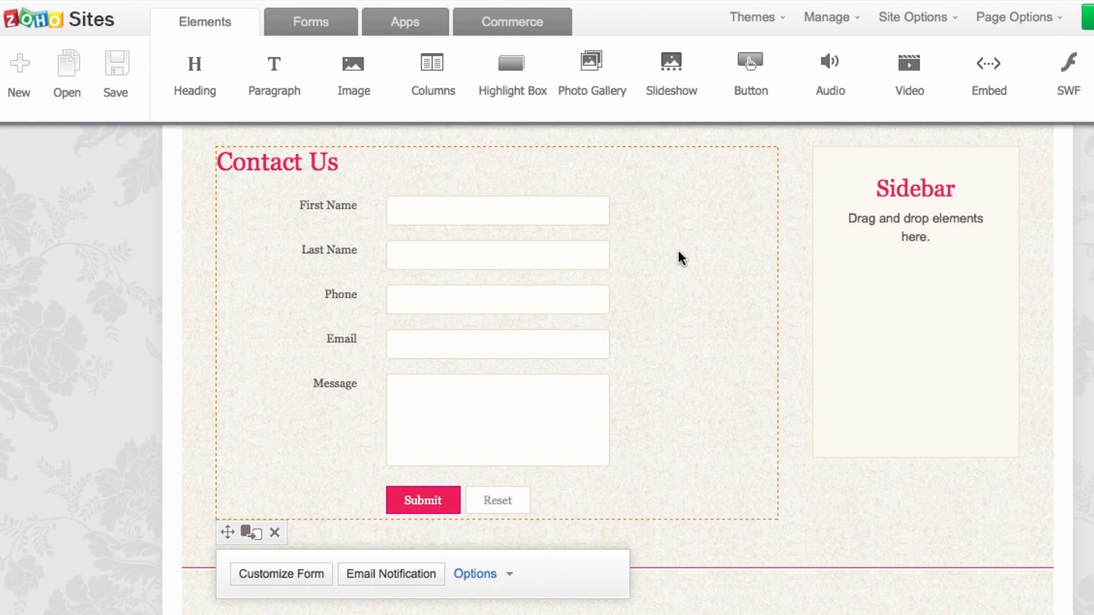
- Enter the notification recipient, subject 'website form' and a new-website-message body
click(434, 585)
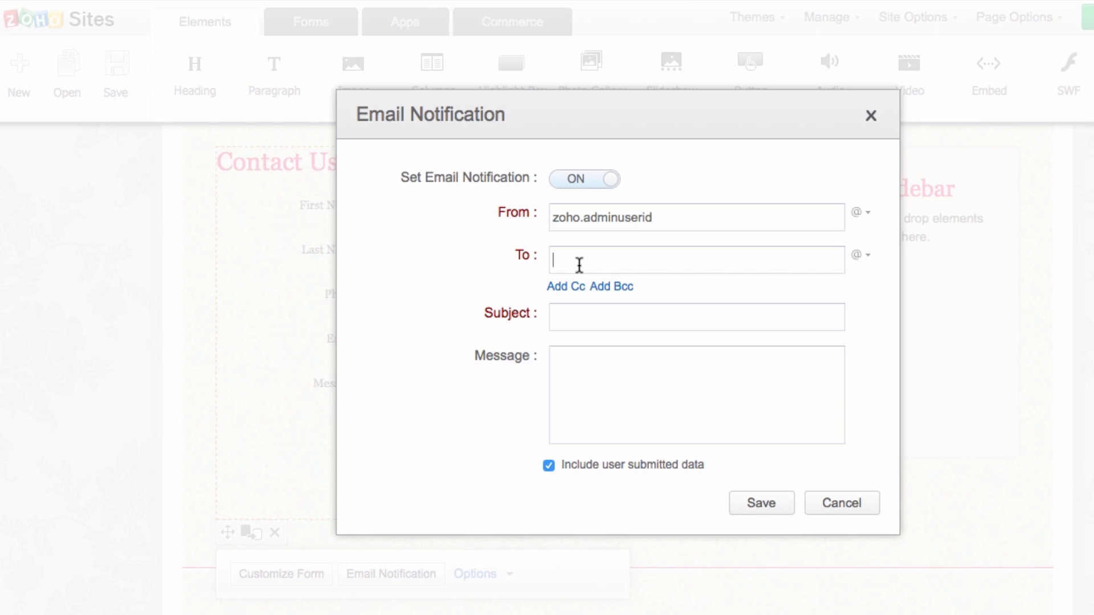
key(Tab)
text(website form)
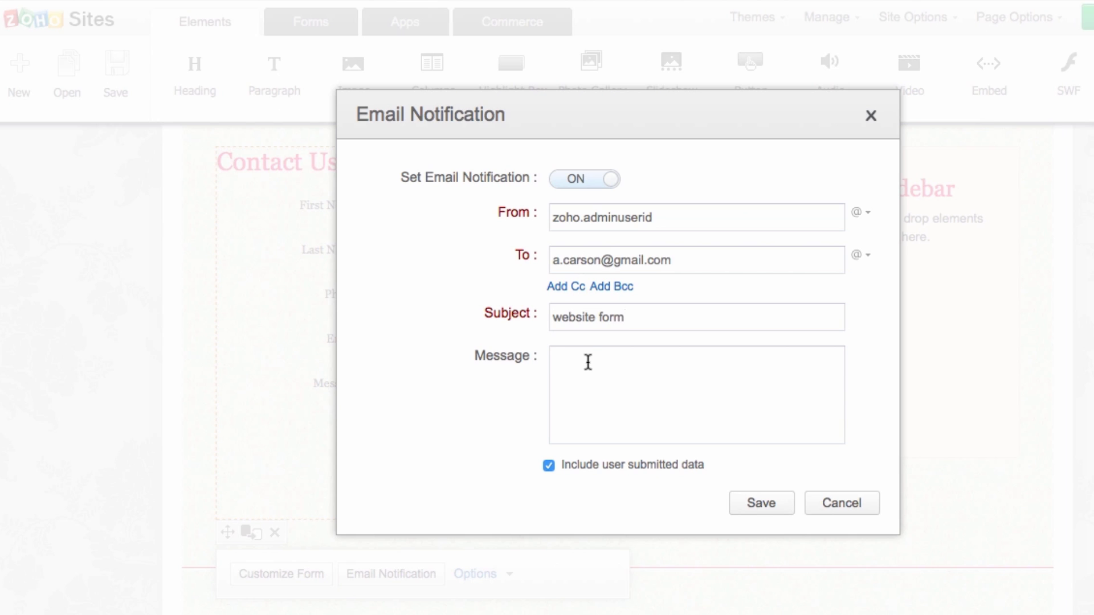
click(588, 362)
text(You have received a message on your website)
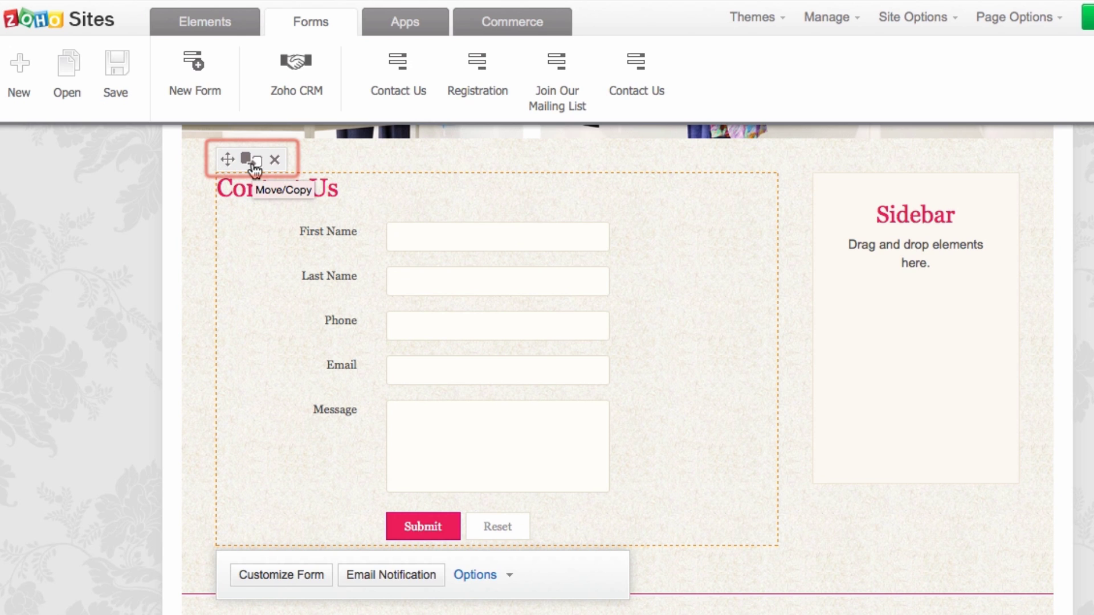
- Choose a target page in the Move/Copy list for the Contact Us form
click(253, 161)
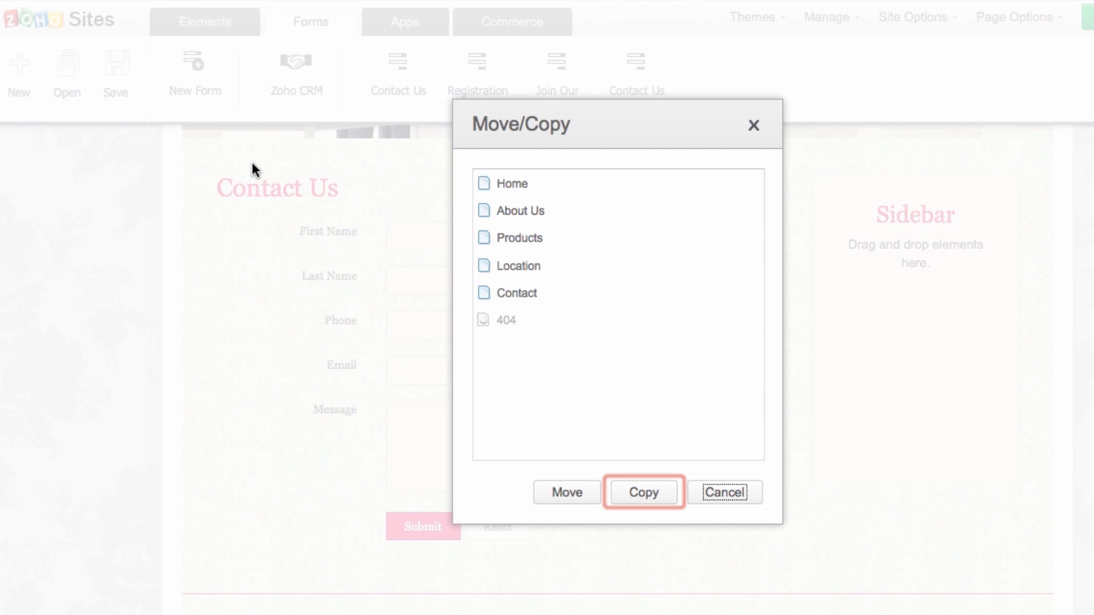